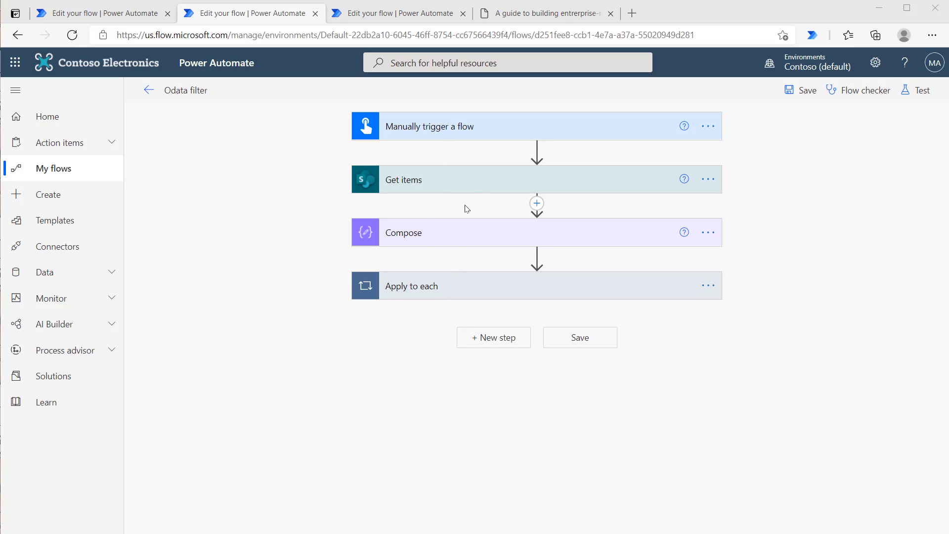
Rename the Get items action as "Get items - Filtered for executives".
{"action": "left_click", "coordinate": [708, 182]}
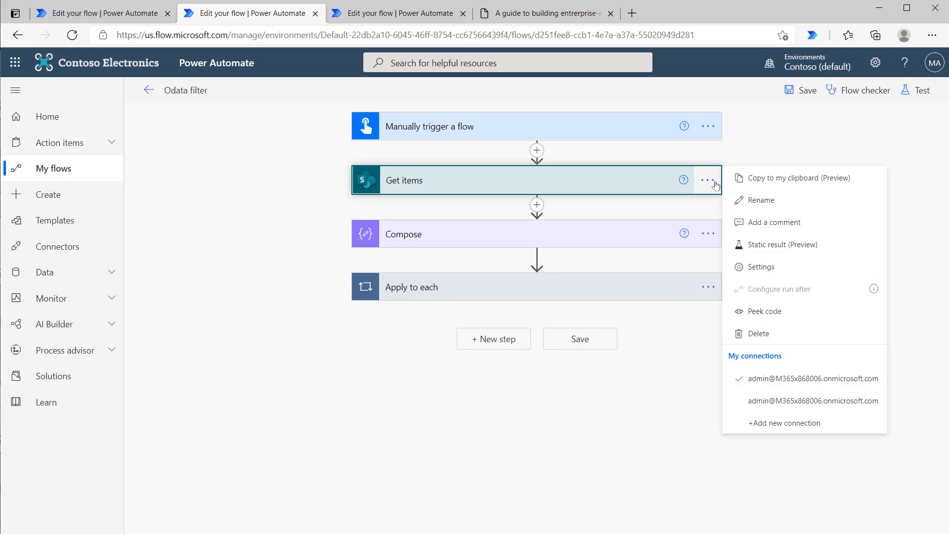
{"action": "left_click", "coordinate": [769, 209]}
{"action": "left_click", "coordinate": [448, 179]}
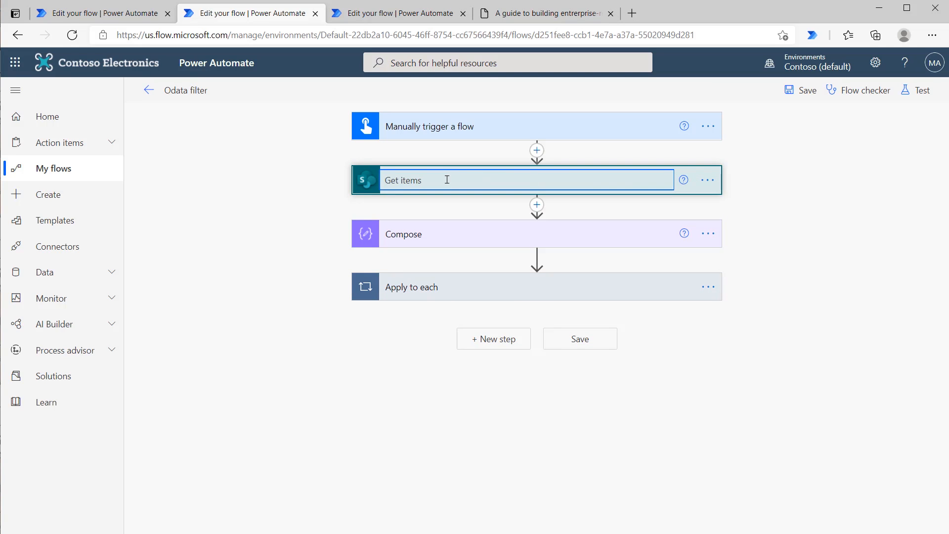
{"action": "type", "text": "- Filtered for executivs"}
{"action": "key", "text": "BackSpace"}
{"action": "type", "text": "es"}
{"action": "key", "text": "Return"}
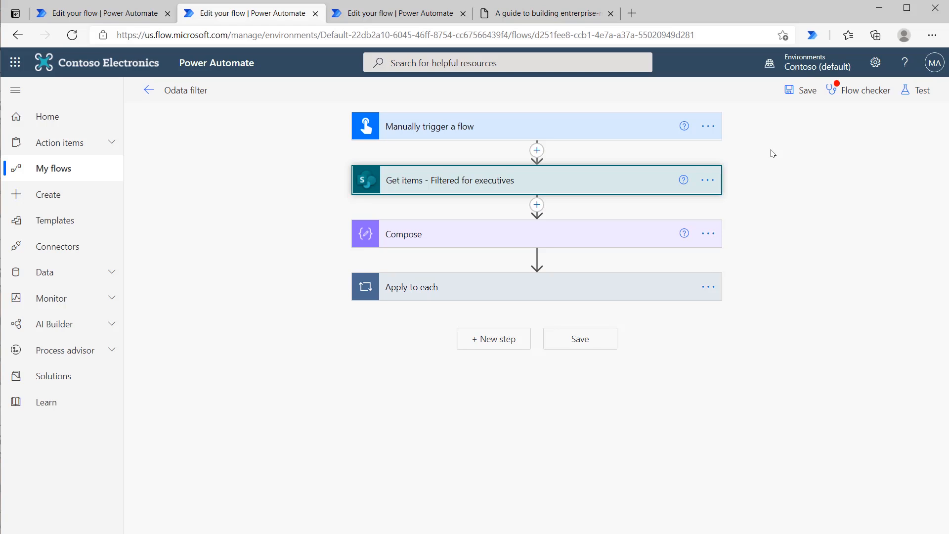
Add the comment "additional details" to the Get items action and collapse its card.
{"action": "left_click", "coordinate": [707, 180]}
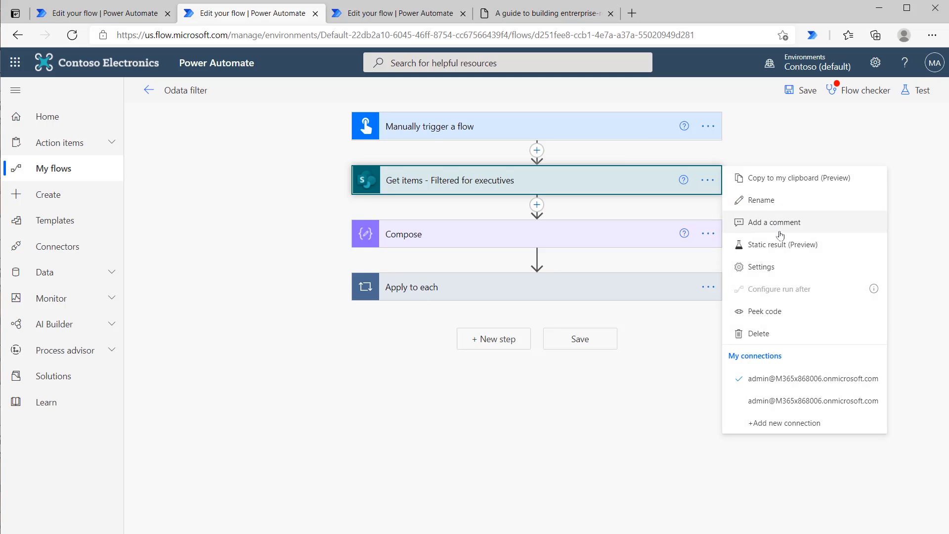
{"action": "left_click", "coordinate": [741, 222]}
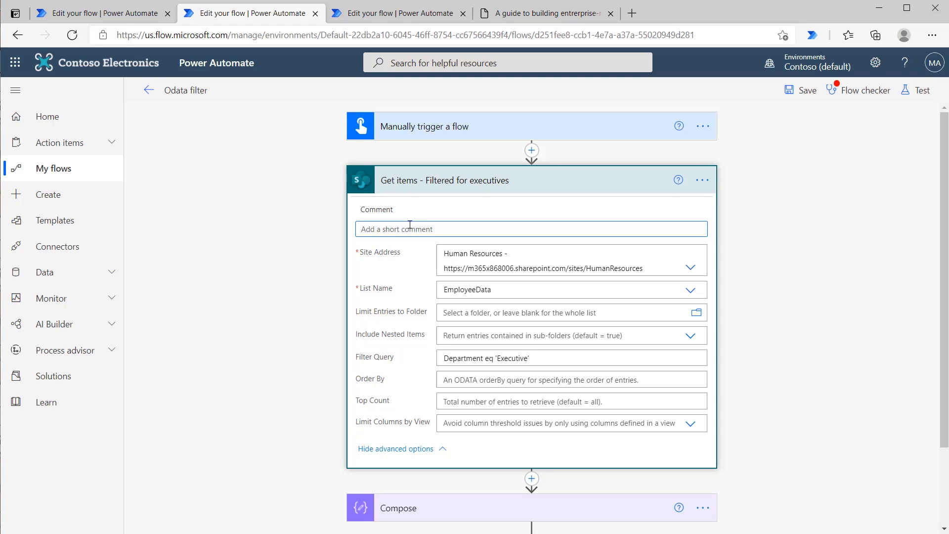
{"action": "type", "text": "additional details"}
{"action": "left_click", "coordinate": [563, 188]}
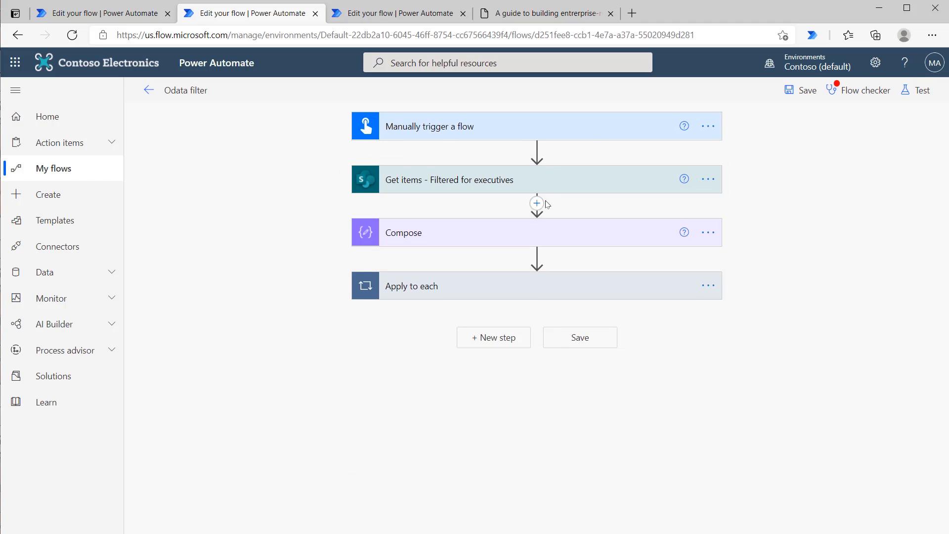
Copy the Compose action's input expression and add it as that action's comment: length(outputs('Get_items')?['body/value']).
{"action": "left_click", "coordinate": [544, 234]}
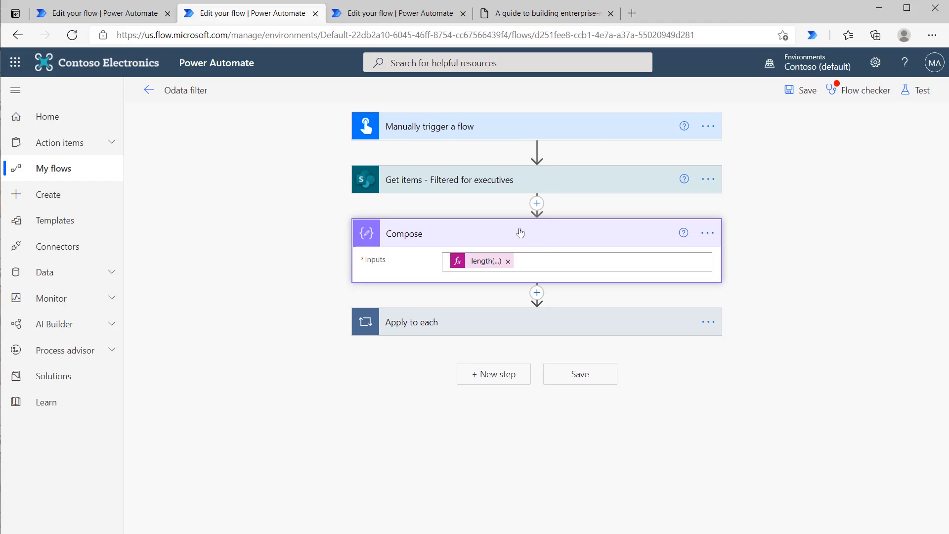
{"action": "left_click", "coordinate": [479, 264]}
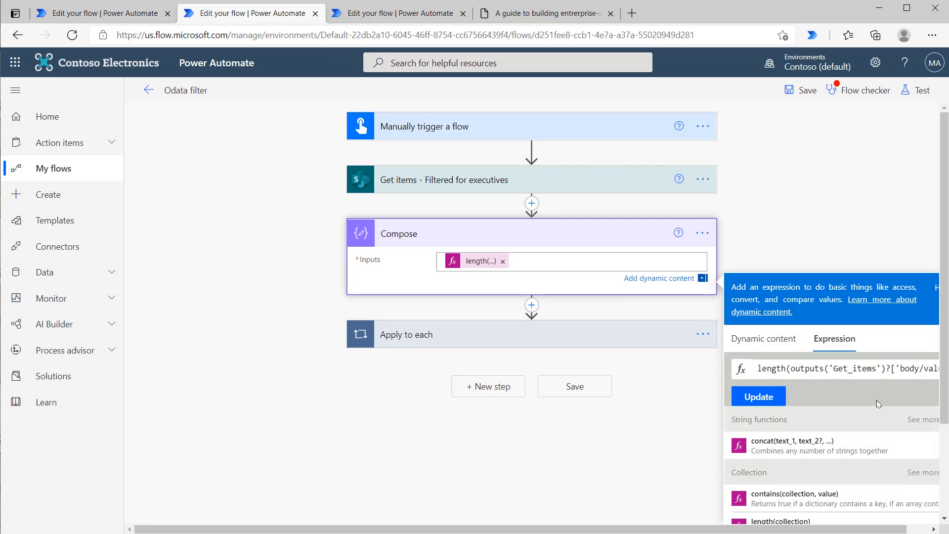
{"action": "double_click", "coordinate": [861, 368]}
{"action": "key", "text": "ctrl+a"}
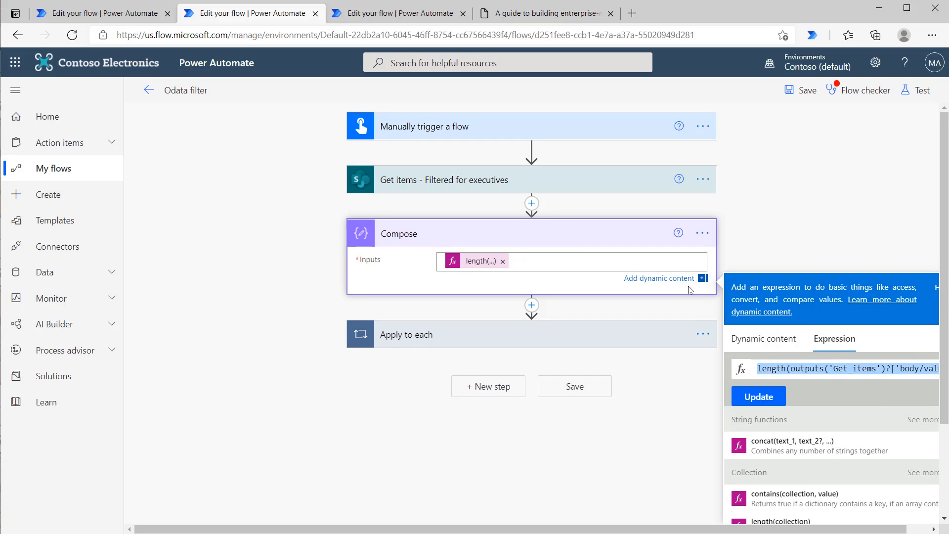
{"action": "left_click", "coordinate": [702, 232]}
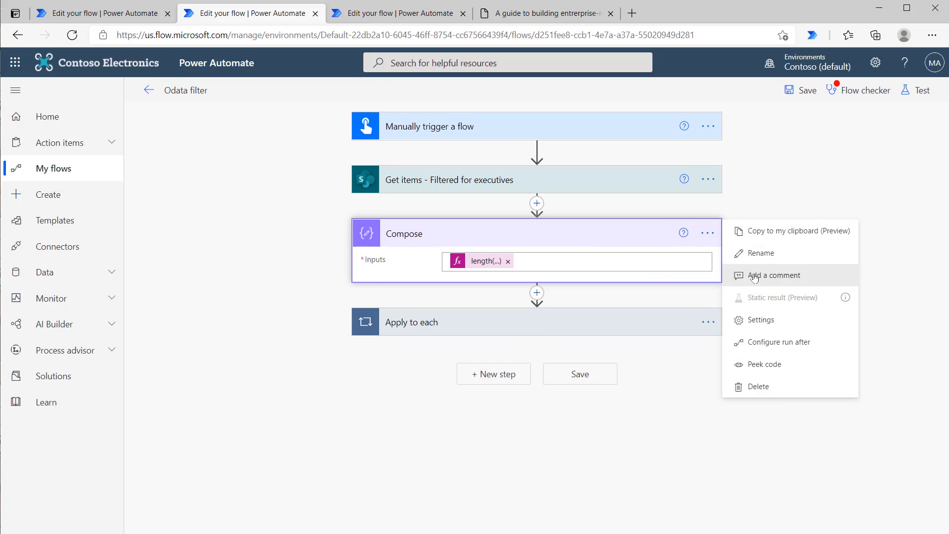
{"action": "left_click", "coordinate": [761, 275]}
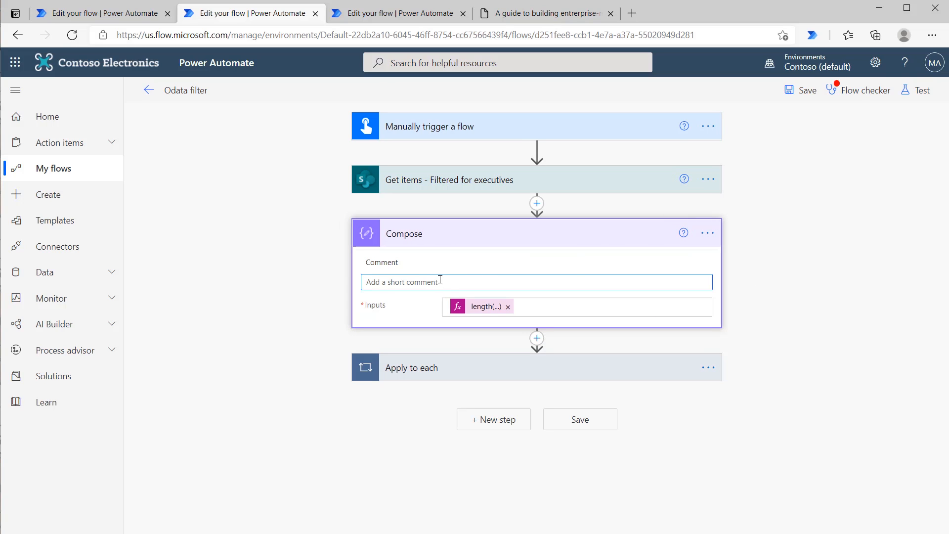
{"action": "type", "text": "length(outputs('Get_items')?['body/value'])"}
{"action": "left_click", "coordinate": [574, 262]}
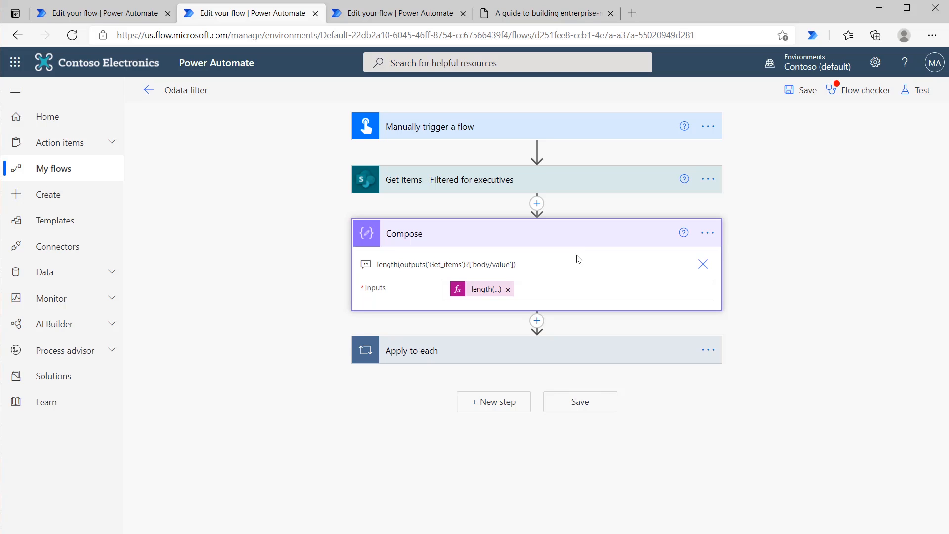
Try turning on pagination with a threshold of 5000 in the Get items action's settings, and discard the changes.
{"action": "left_click", "coordinate": [713, 184]}
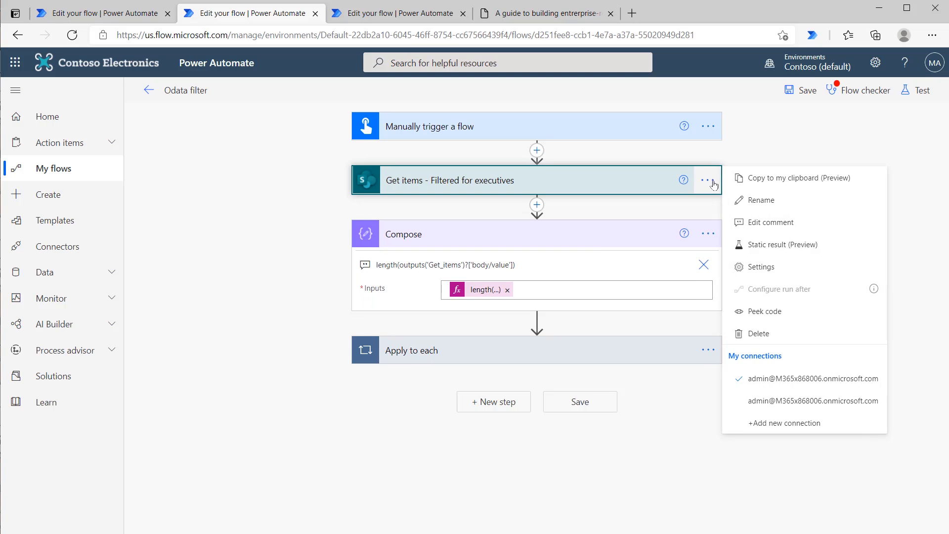
{"action": "left_click", "coordinate": [761, 275]}
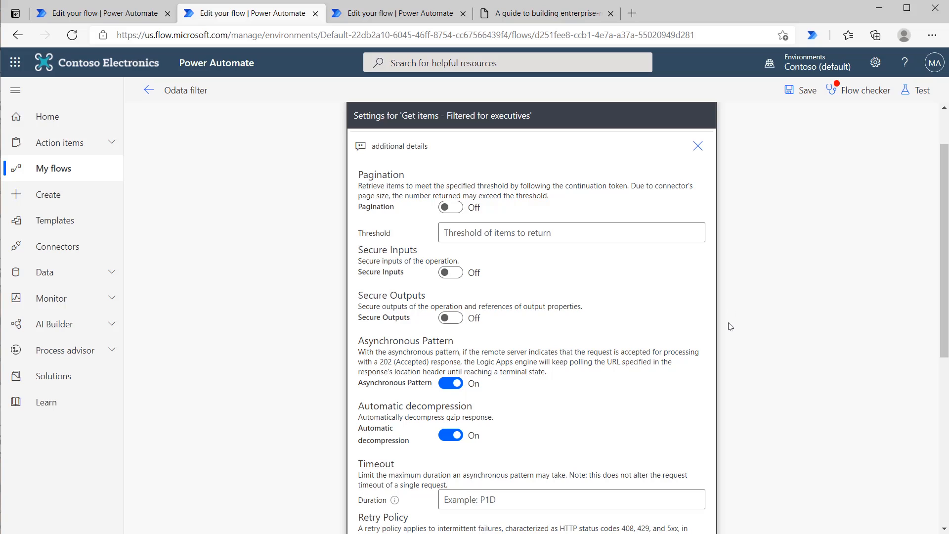
{"action": "scroll", "coordinate": [682, 320], "scroll_direction": "down", "scroll_amount": 3}
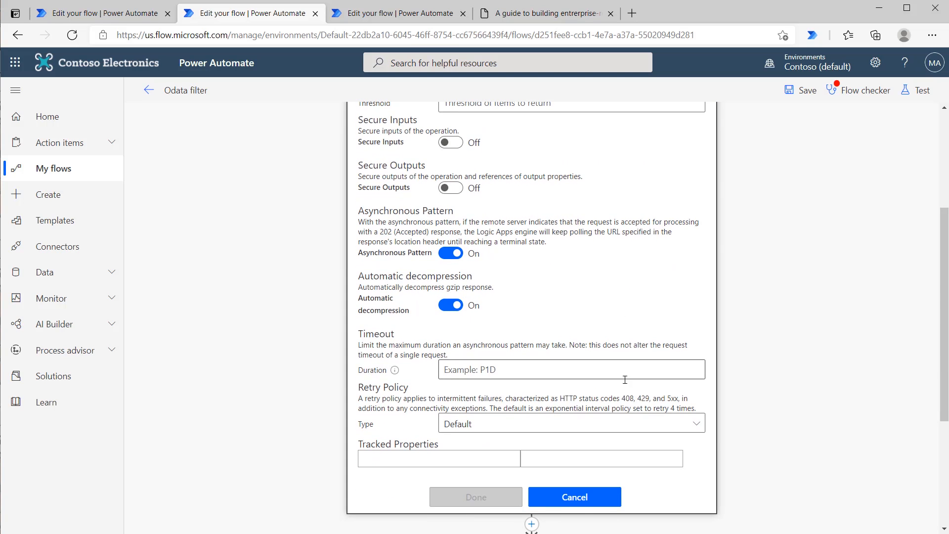
{"action": "scroll", "coordinate": [600, 377], "scroll_direction": "up", "scroll_amount": 3}
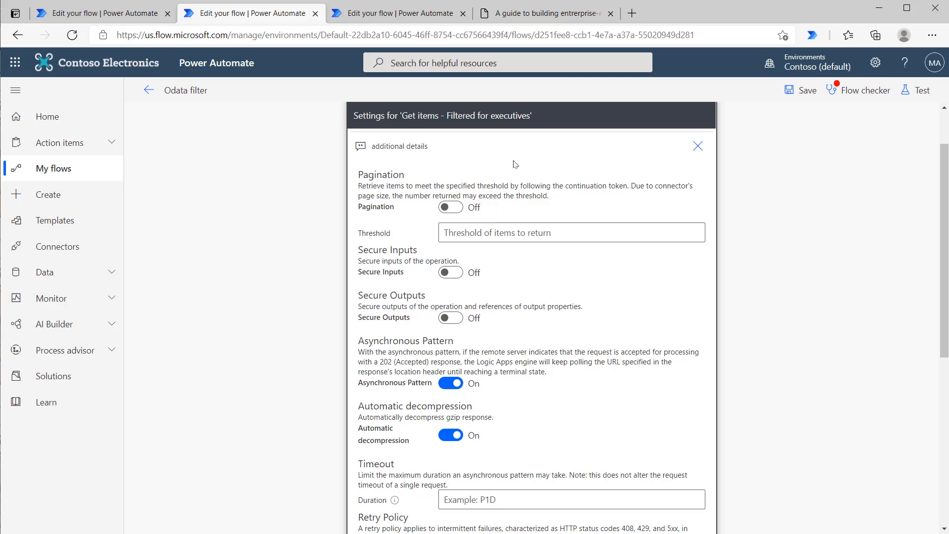
{"action": "left_click", "coordinate": [451, 207]}
{"action": "left_click", "coordinate": [489, 233]}
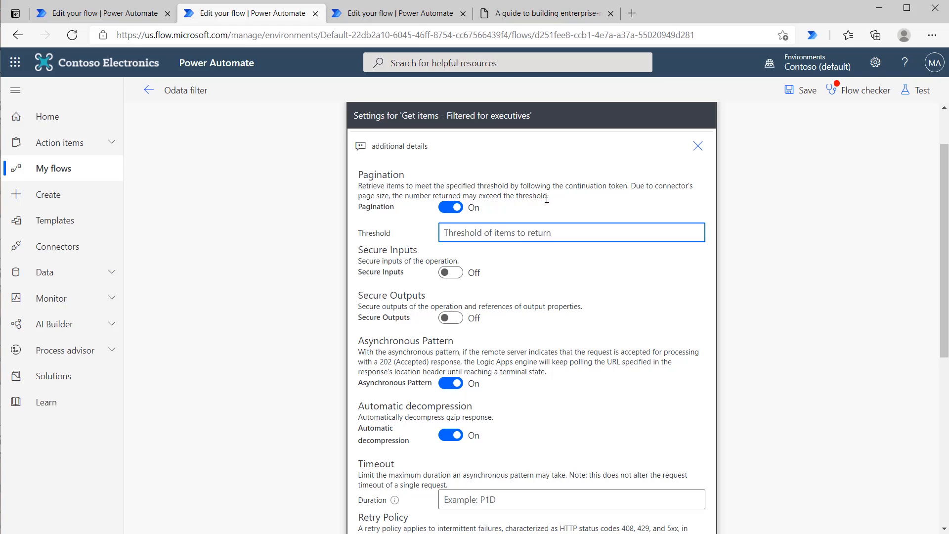
{"action": "type", "text": "5000"}
{"action": "left_click", "coordinate": [547, 199]}
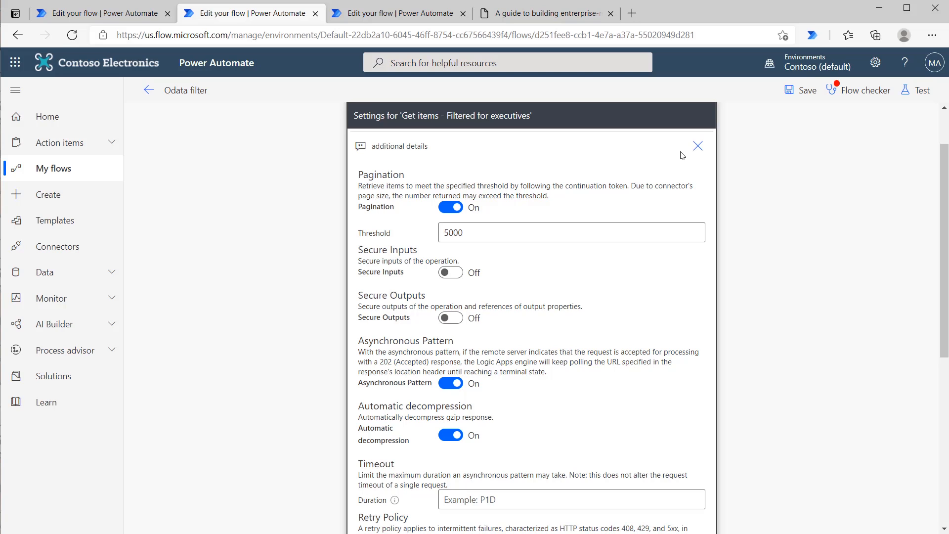
{"action": "left_click", "coordinate": [698, 145]}
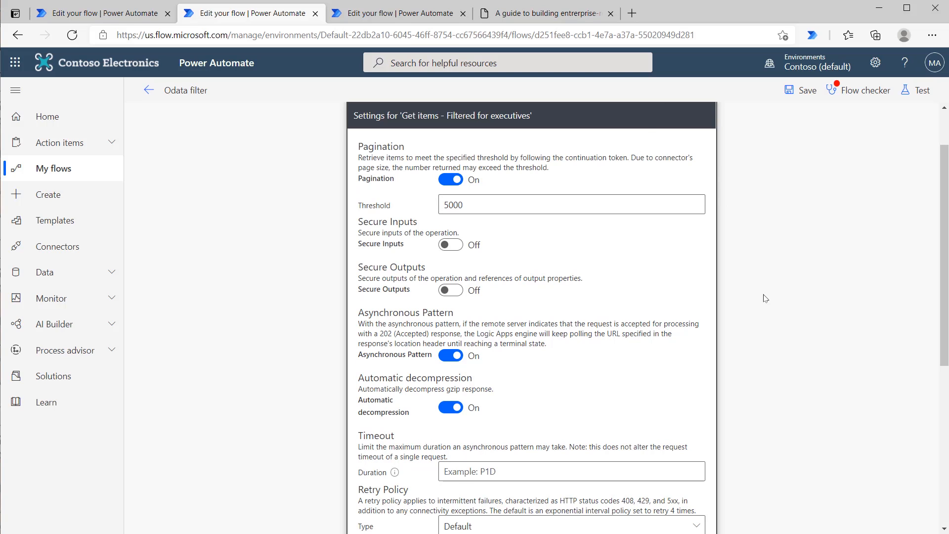
{"action": "scroll", "coordinate": [765, 298], "scroll_direction": "down", "scroll_amount": 5}
{"action": "left_click", "coordinate": [588, 340]}
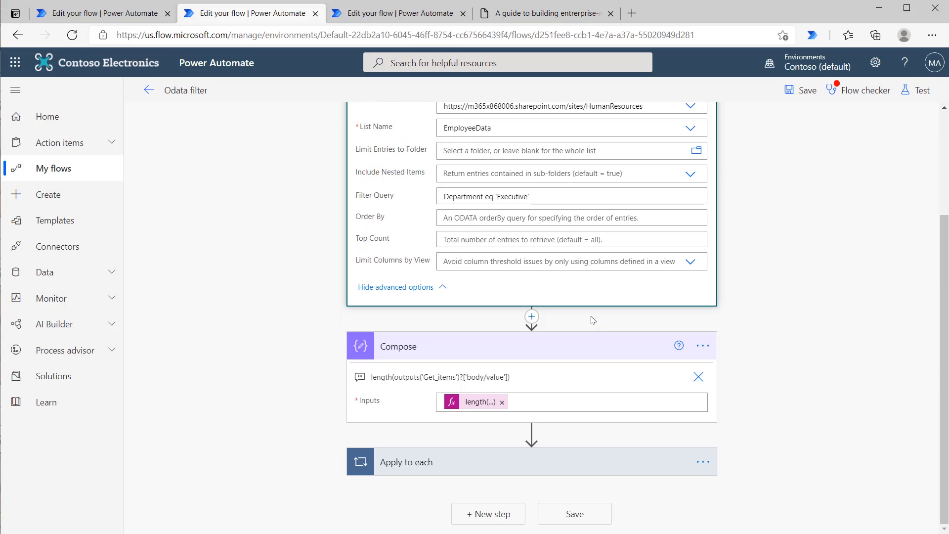
Try concurrency control on the Apply to each loop, varying the degree of parallelism back to 20, and discard the changes.
{"action": "left_click", "coordinate": [573, 461]}
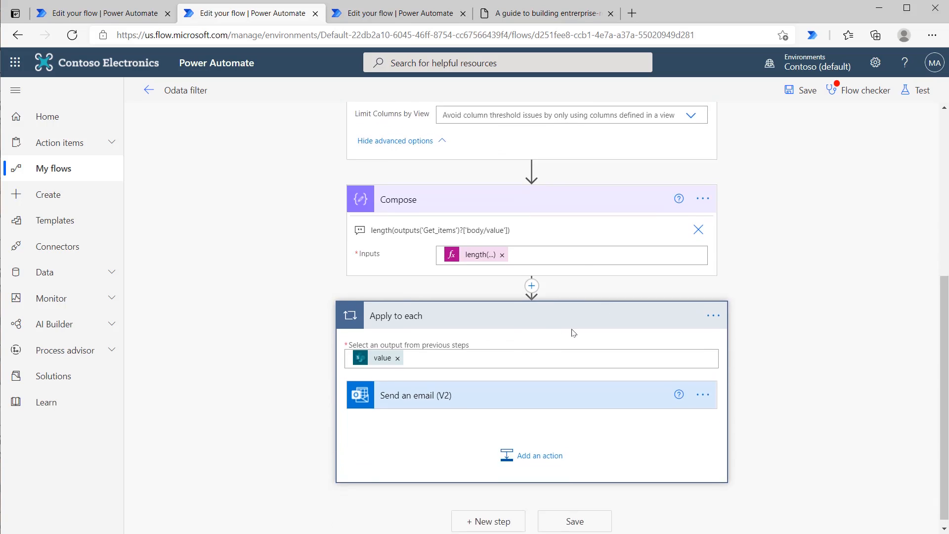
{"action": "left_click", "coordinate": [711, 312]}
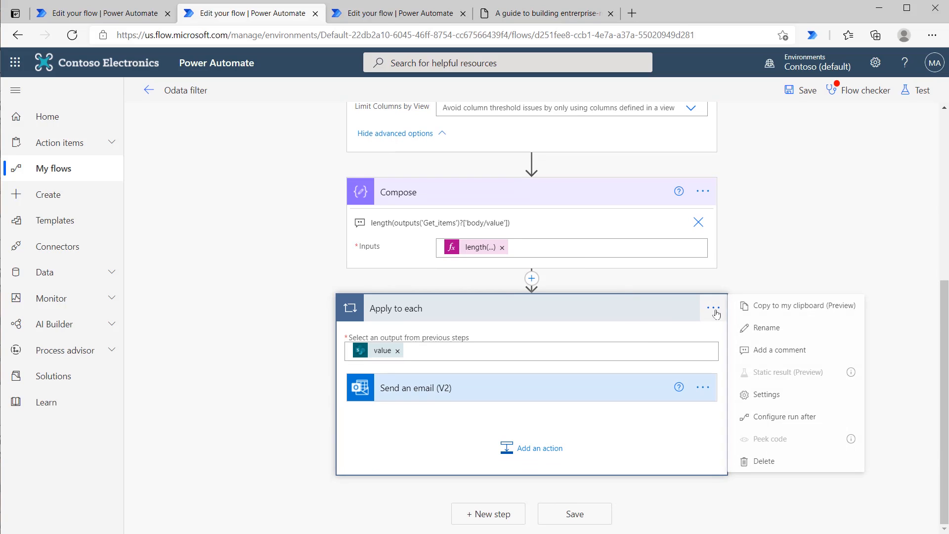
{"action": "left_click", "coordinate": [767, 394]}
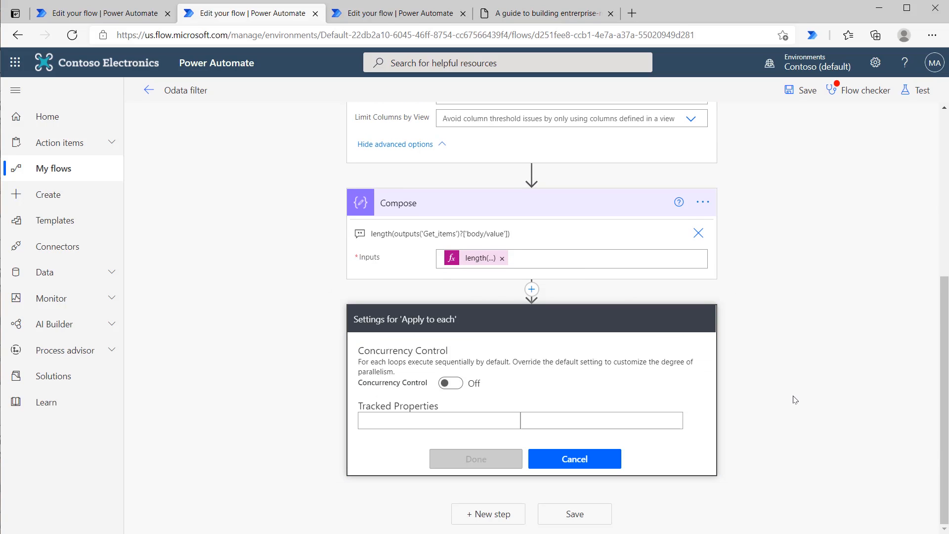
{"action": "left_click", "coordinate": [451, 383]}
{"action": "scroll", "coordinate": [630, 338], "scroll_direction": "down", "scroll_amount": 1}
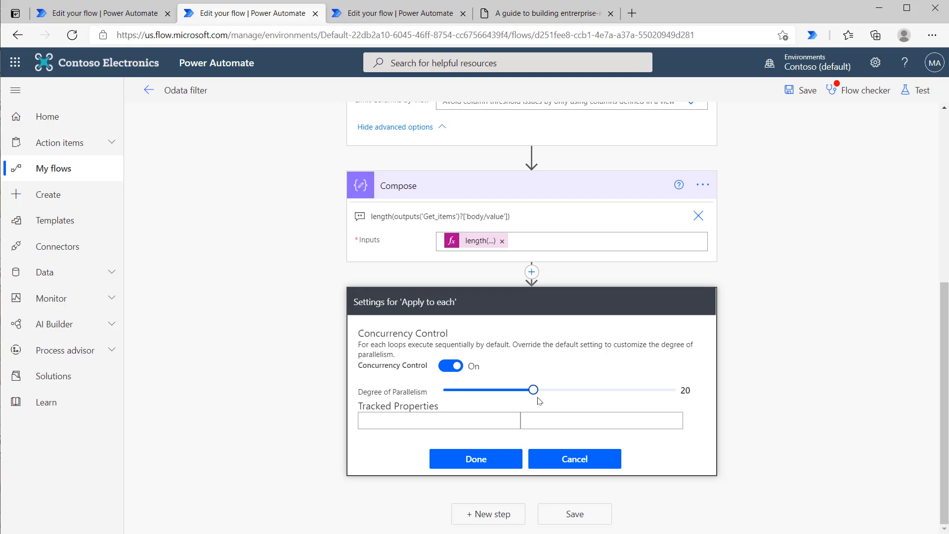
{"action": "left_click_drag", "start_coordinate": [533, 391], "coordinate": [683, 397]}
{"action": "left_click_drag", "start_coordinate": [675, 390], "coordinate": [534, 404]}
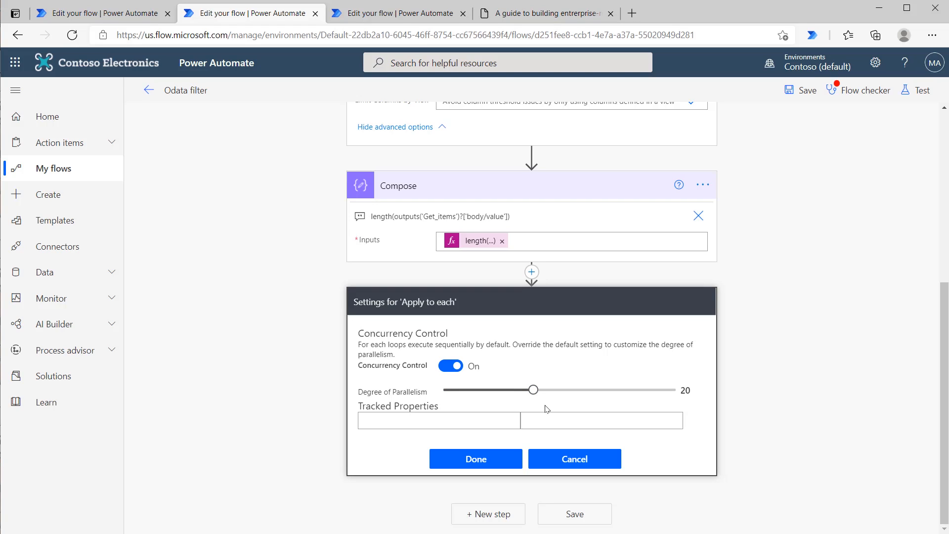
{"action": "left_click", "coordinate": [574, 458]}
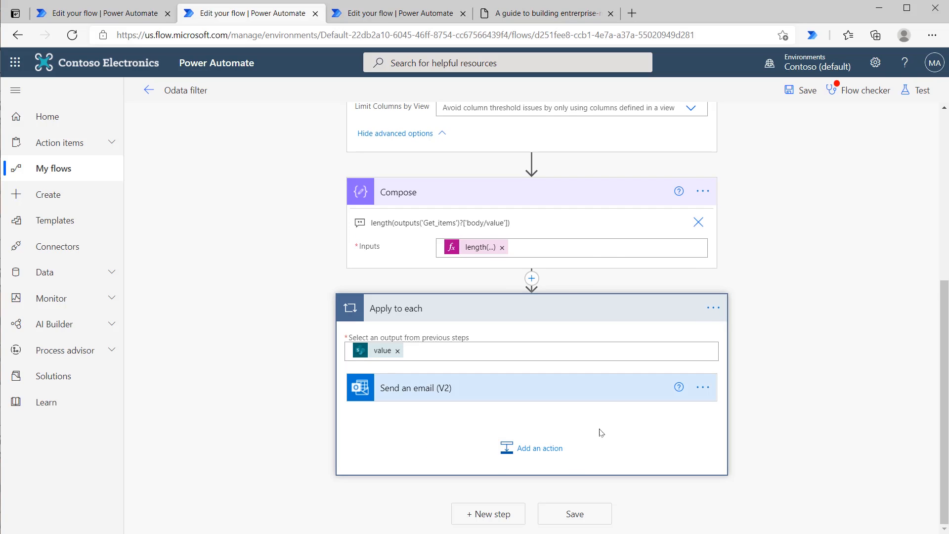
Examine the underlying code of the Get items action, including its parameters, filter and description.
{"action": "left_click", "coordinate": [713, 309]}
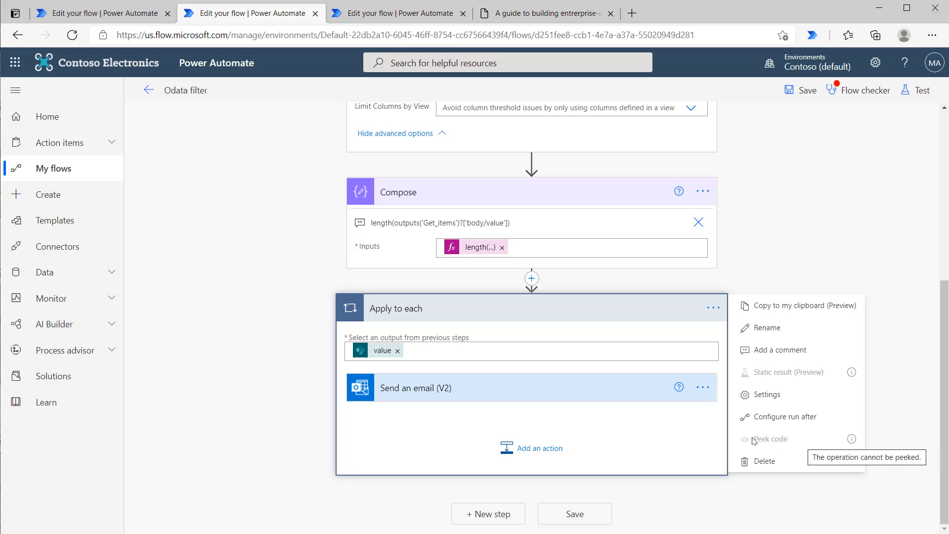
{"action": "left_click", "coordinate": [719, 326]}
{"action": "scroll", "coordinate": [719, 326], "scroll_direction": "up", "scroll_amount": 5}
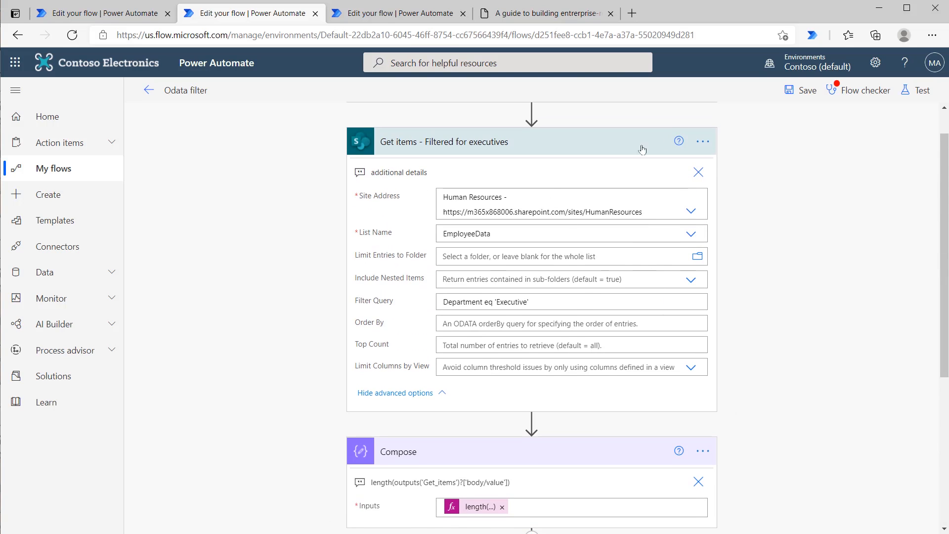
{"action": "left_click", "coordinate": [701, 143]}
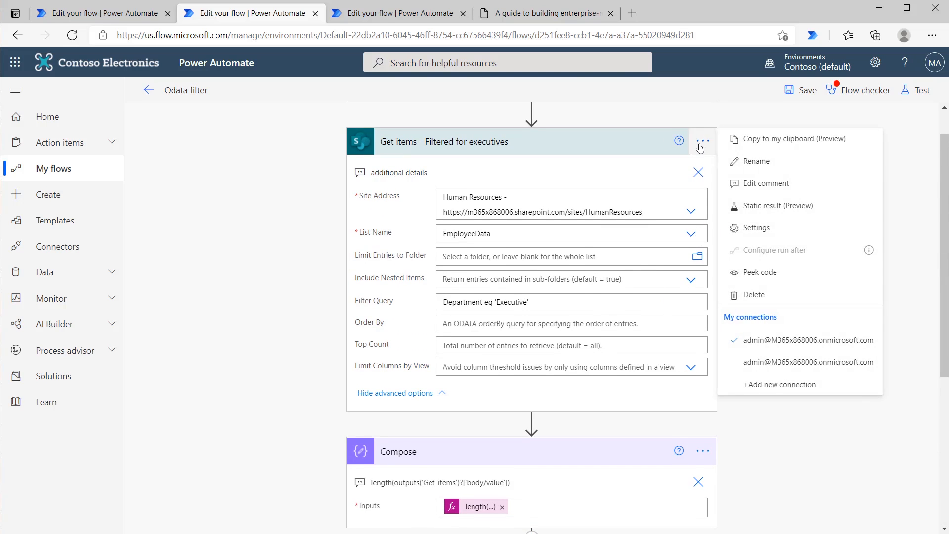
{"action": "left_click", "coordinate": [783, 280]}
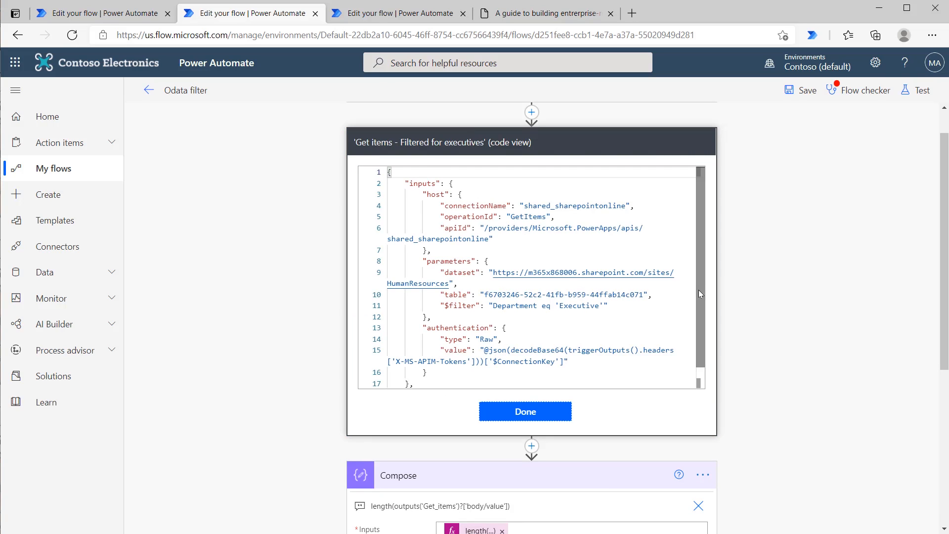
{"action": "mouse_move", "coordinate": [699, 293]}
{"action": "left_mouse_down"}
{"action": "mouse_move", "coordinate": [700, 316]}
{"action": "mouse_move", "coordinate": [706, 302]}
{"action": "left_mouse_up"}
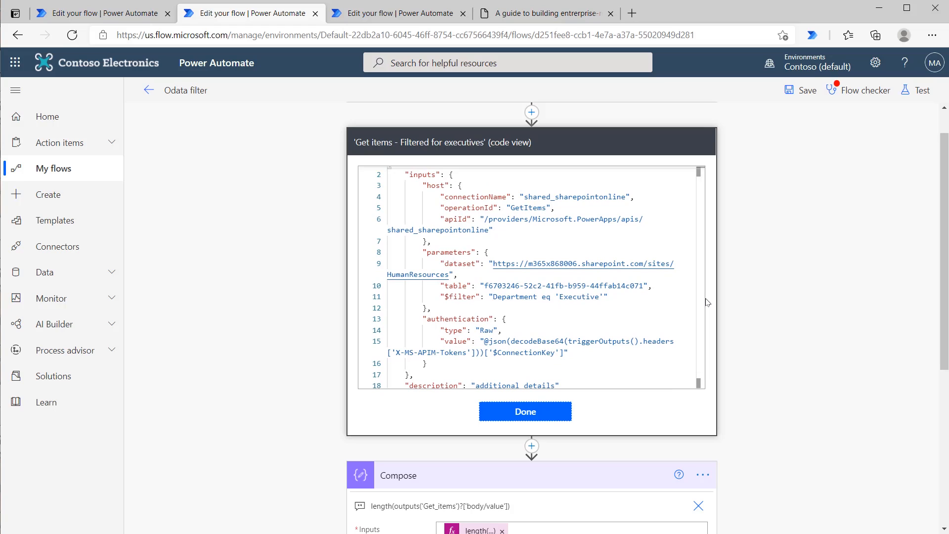